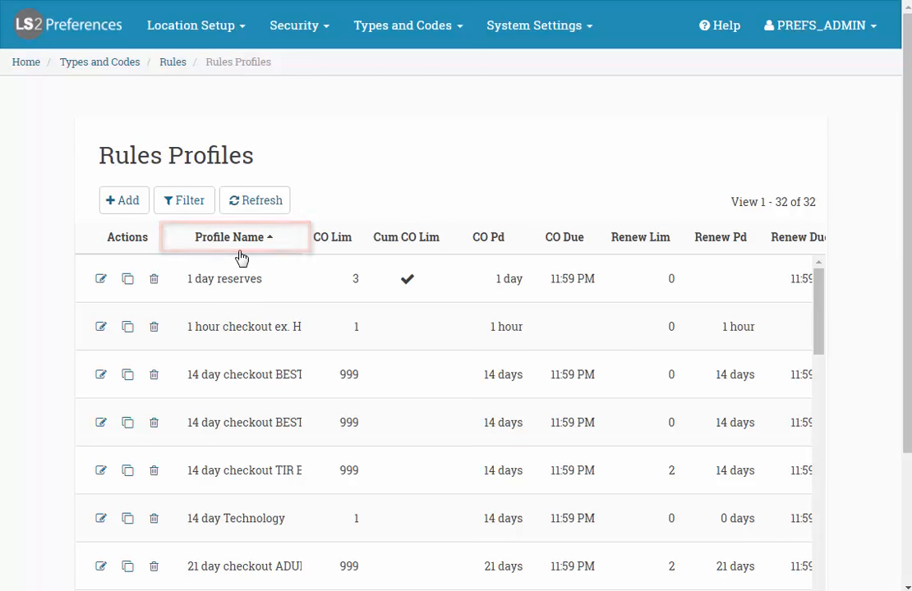
# Step: Add a new rules profile named '2 items 7 day no renewal'
pyautogui.click(124, 200)
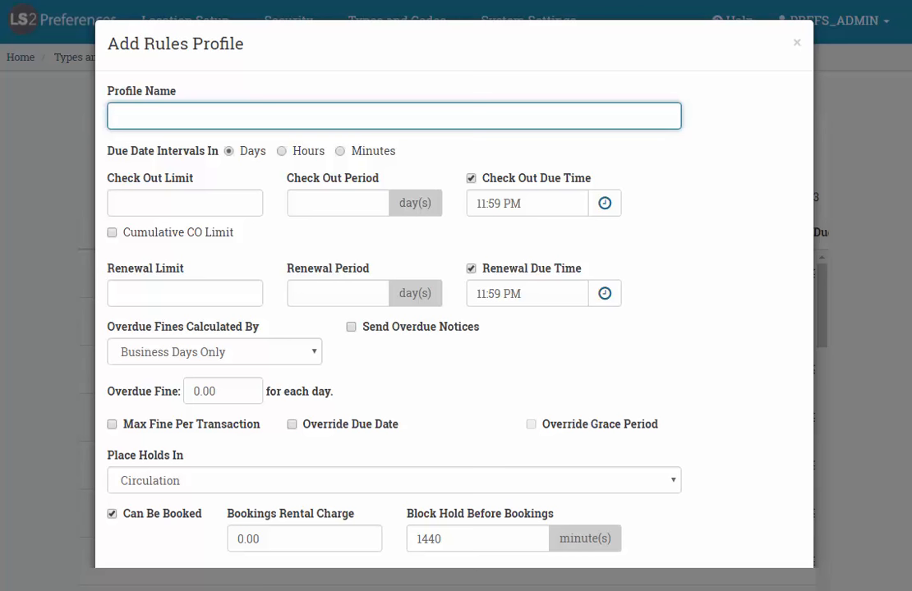
pyautogui.write('2 items 7 day no renewal')
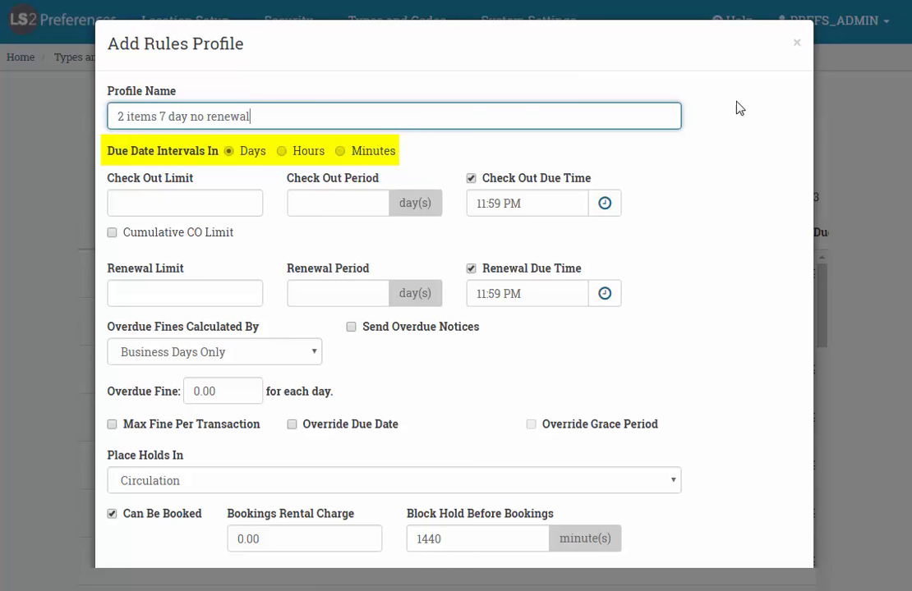
# Step: Keep due date intervals in Days and raise the Check Out Limit to 2
pyautogui.click(281, 152)
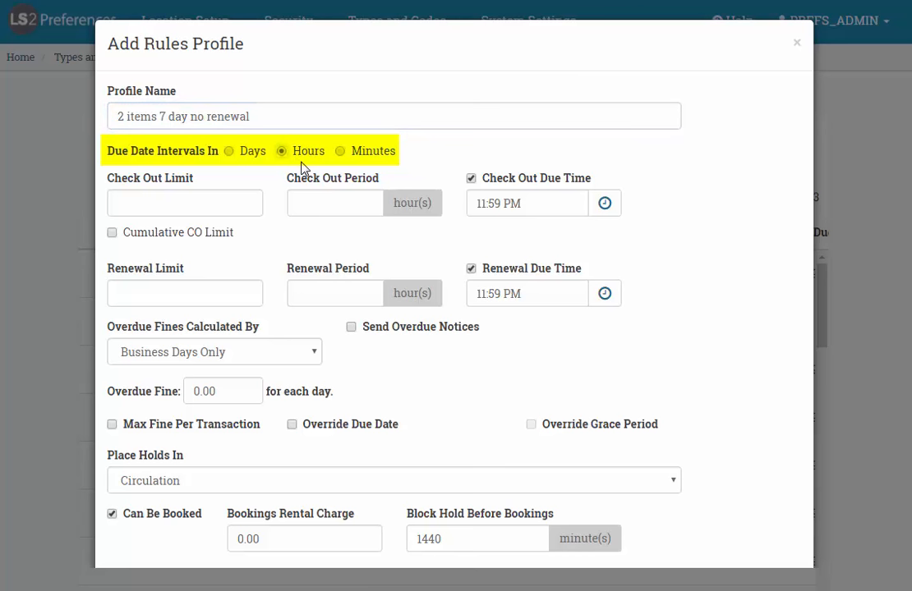
pyautogui.click(341, 153)
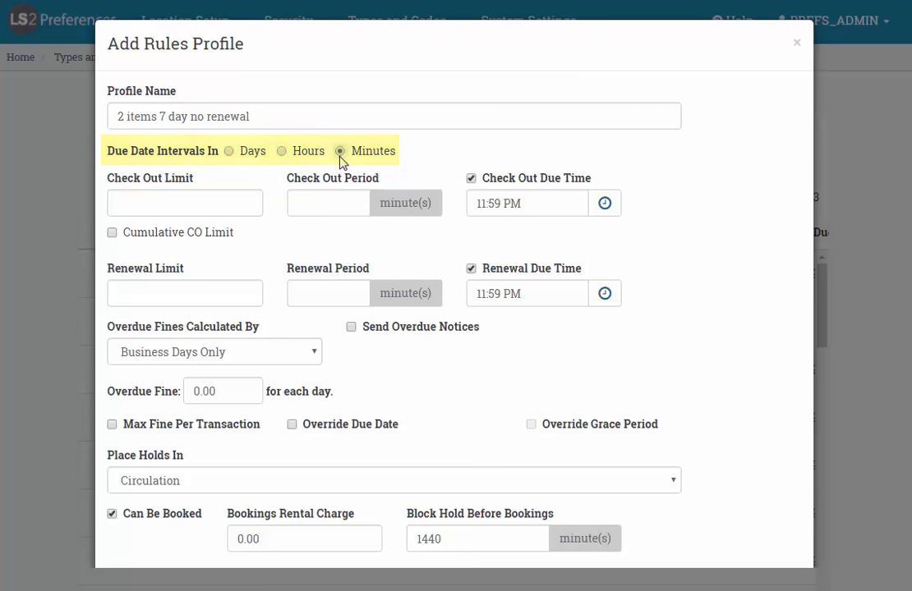
pyautogui.click(230, 153)
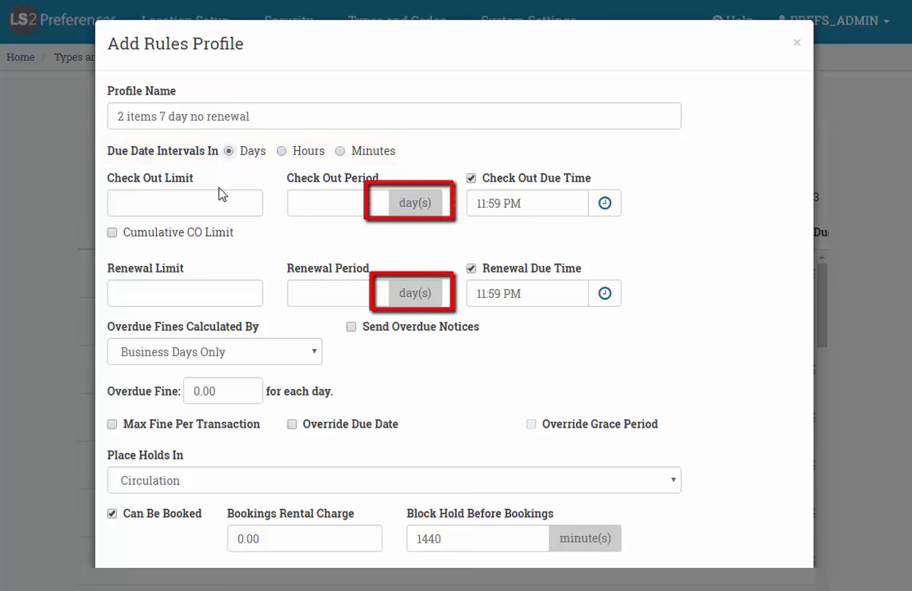
pyautogui.click(153, 199)
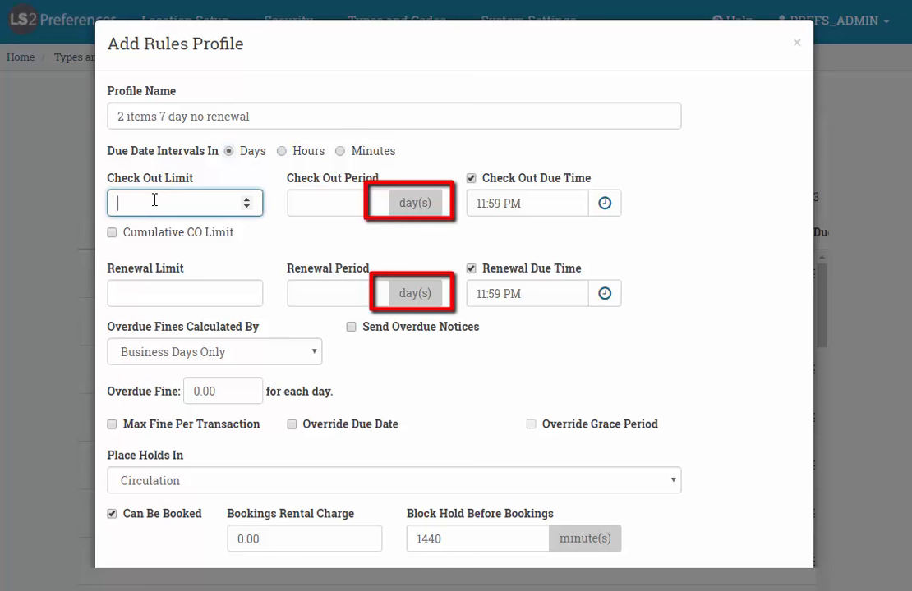
pyautogui.click(246, 200)
pyautogui.click(246, 200)
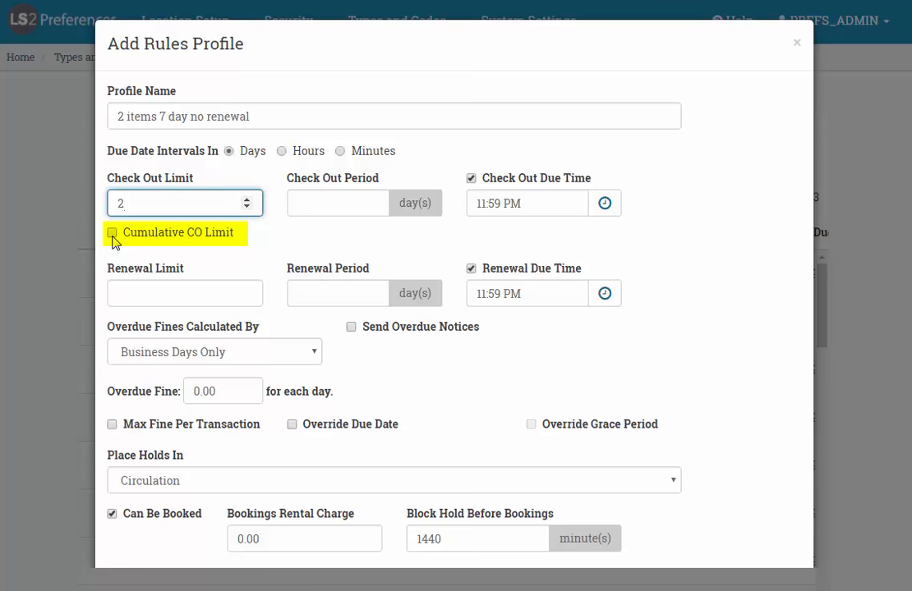
pyautogui.click(350, 204)
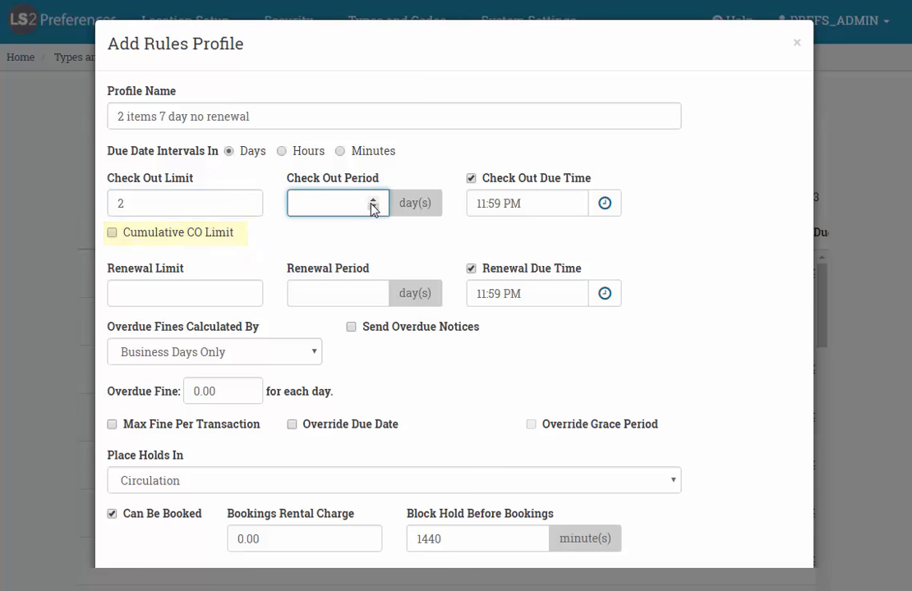
# Step: Set the Check Out Period to 7 days and the Renewal Limit to 0
pyautogui.click(372, 205)
pyautogui.click(373, 202)
pyautogui.click(373, 201)
pyautogui.click(373, 201)
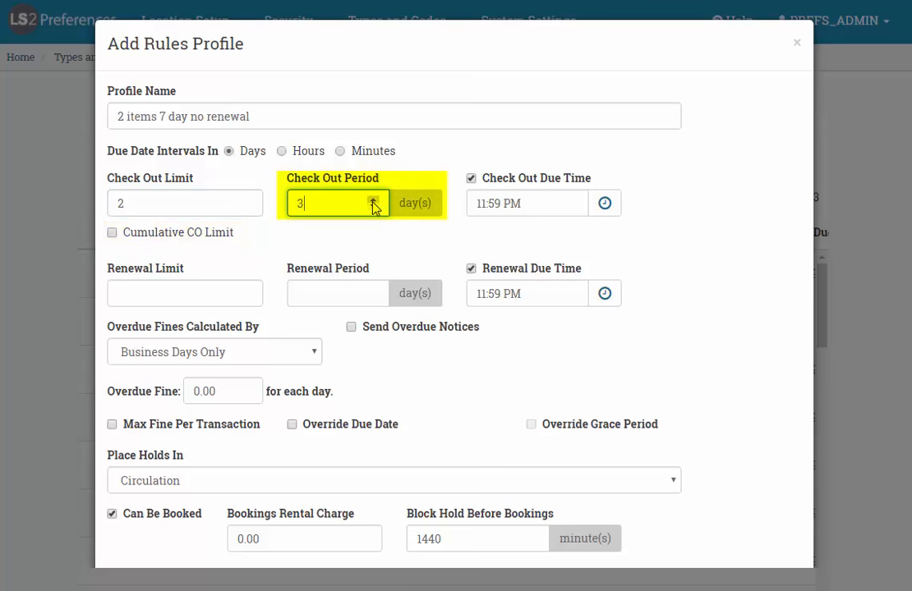
pyautogui.click(373, 201)
pyautogui.click(373, 202)
pyautogui.click(373, 201)
pyautogui.click(373, 201)
pyautogui.click(209, 291)
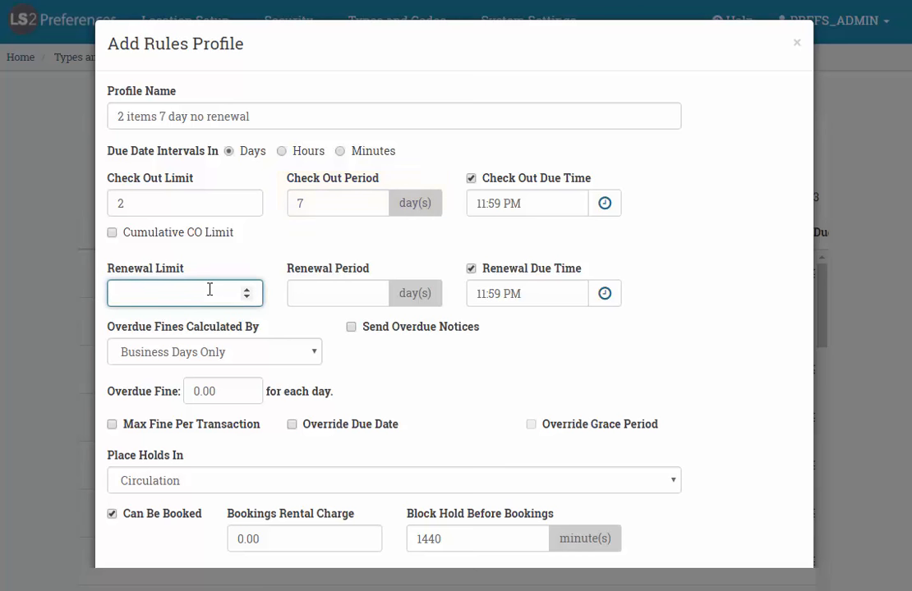
pyautogui.write('0')
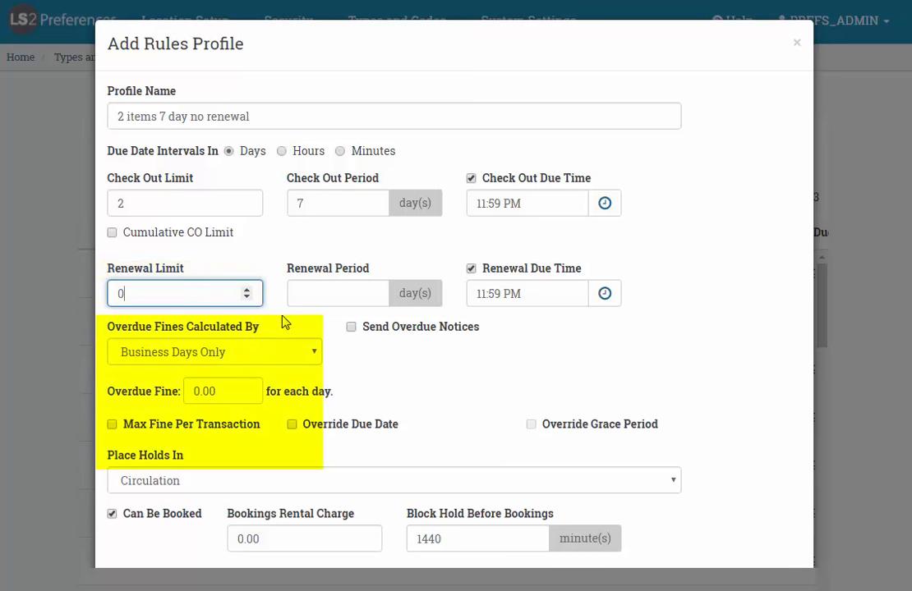
# Step: Keep overdue fines on Business Days Only and holds on Neither, then save the profile
pyautogui.click(316, 354)
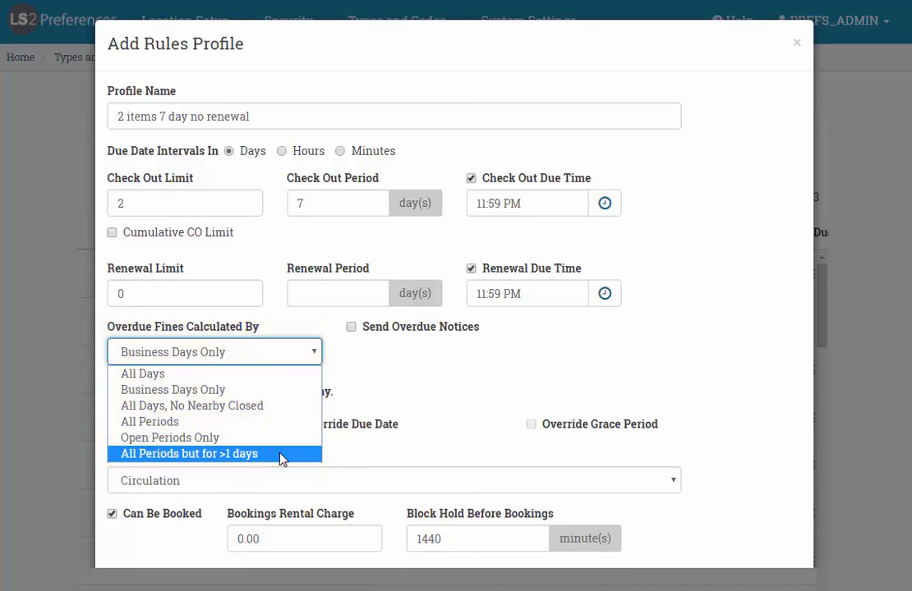
pyautogui.click(405, 384)
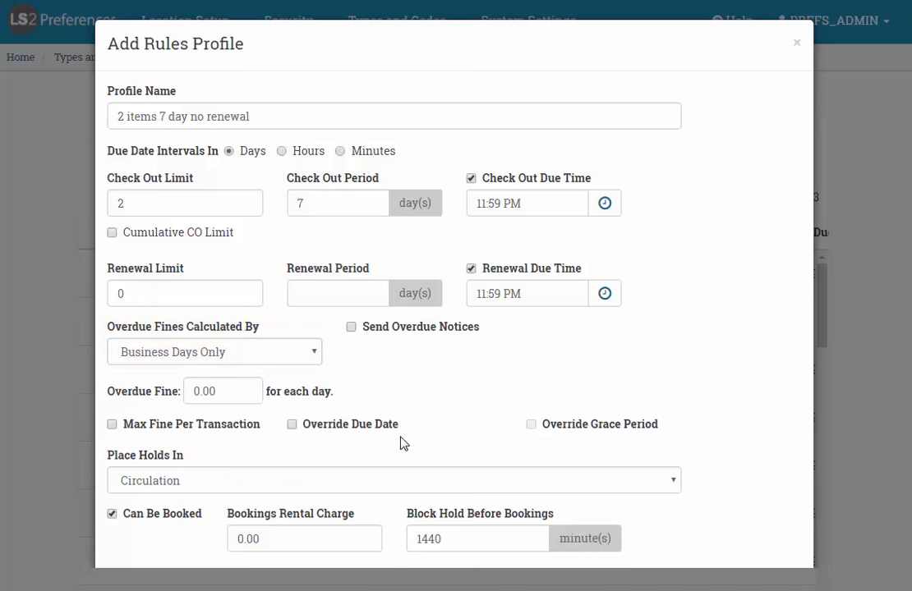
pyautogui.scroll(-2, 409, 443)
pyautogui.click(392, 400)
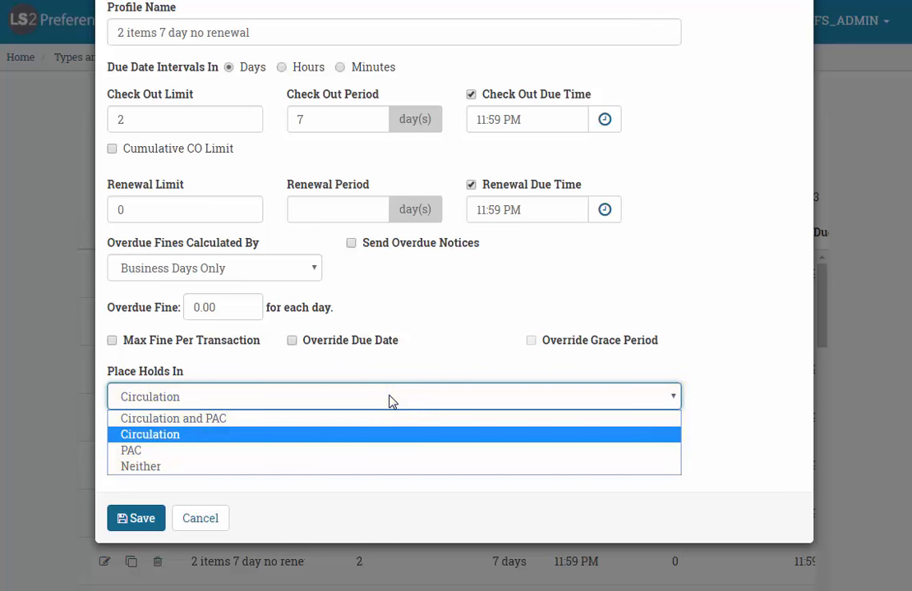
pyautogui.click(159, 532)
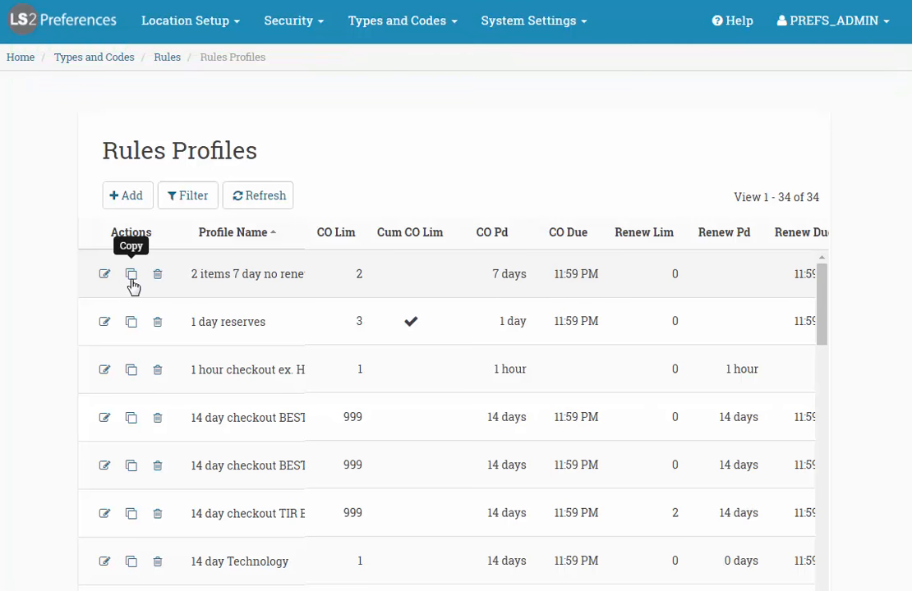
pyautogui.scroll(-3, 837, 337)
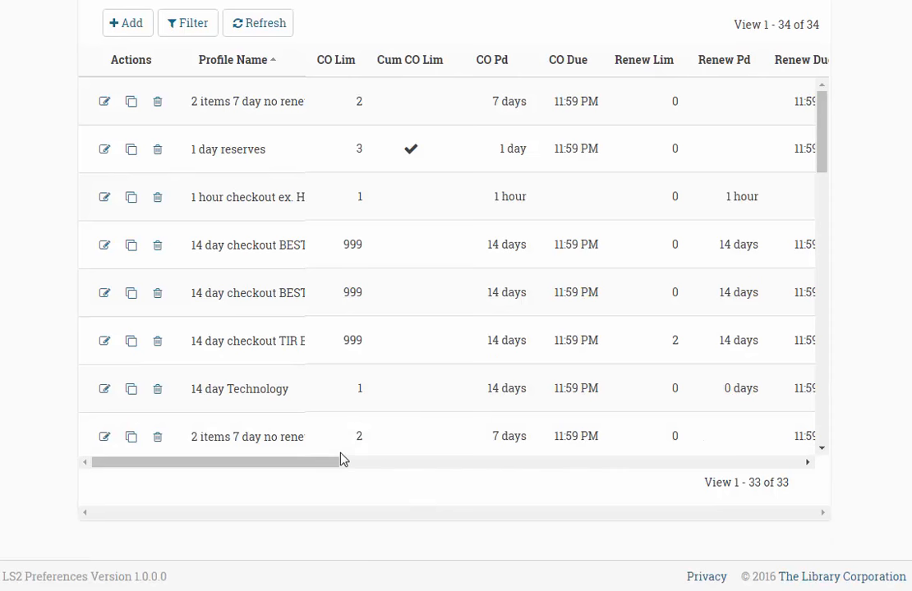
pyautogui.moveTo(328, 470); pyautogui.dragTo(796, 451)
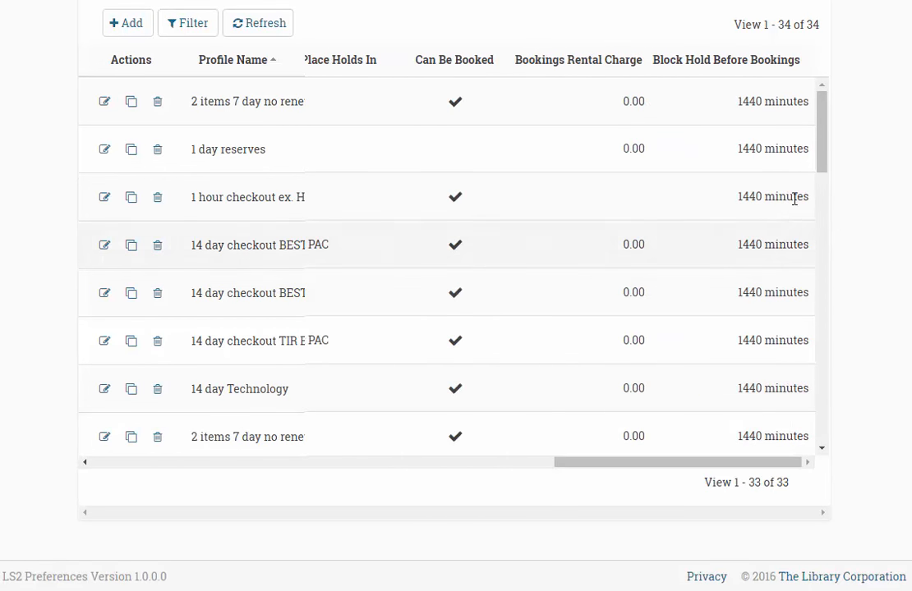
pyautogui.moveTo(817, 168); pyautogui.dragTo(841, 442)
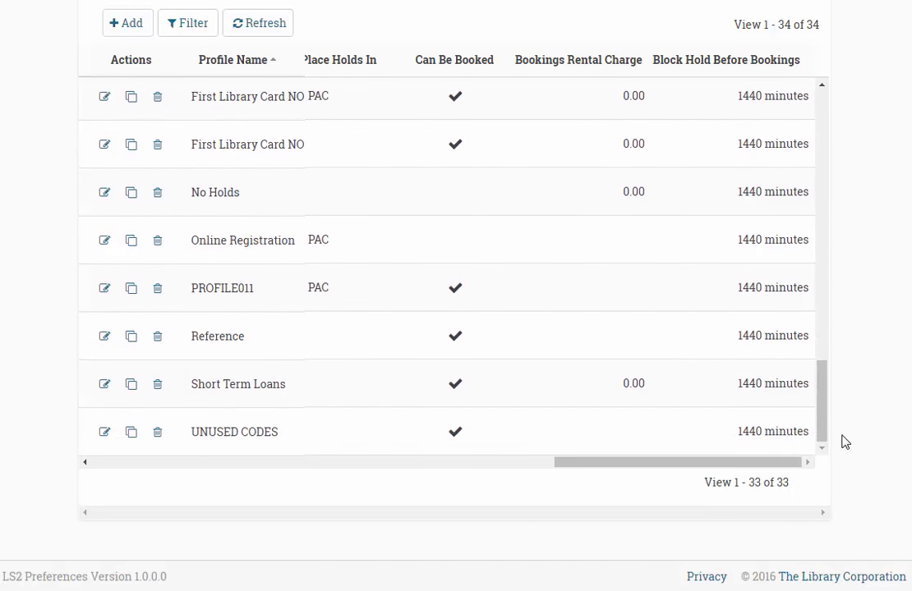
pyautogui.click(189, 23)
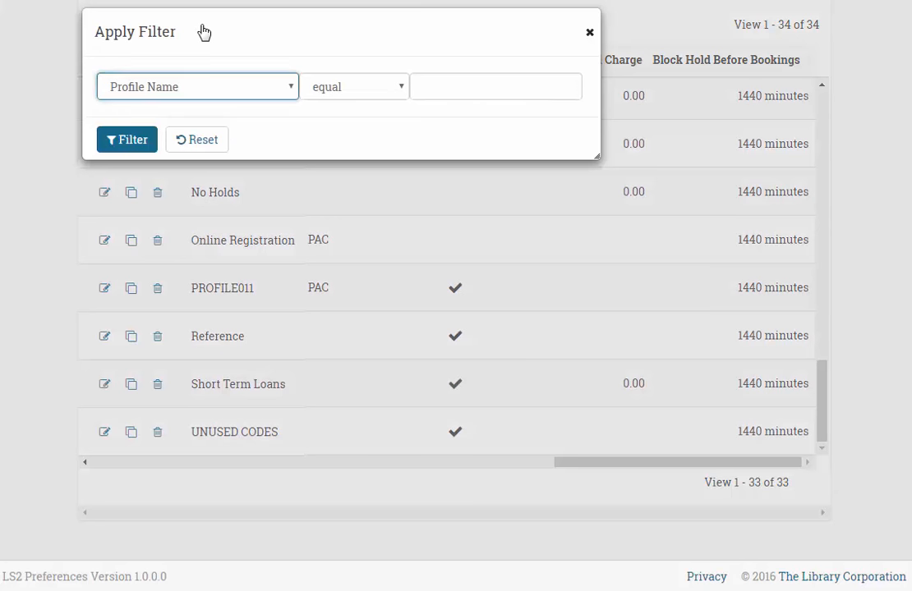
pyautogui.click(278, 89)
pyautogui.click(267, 141)
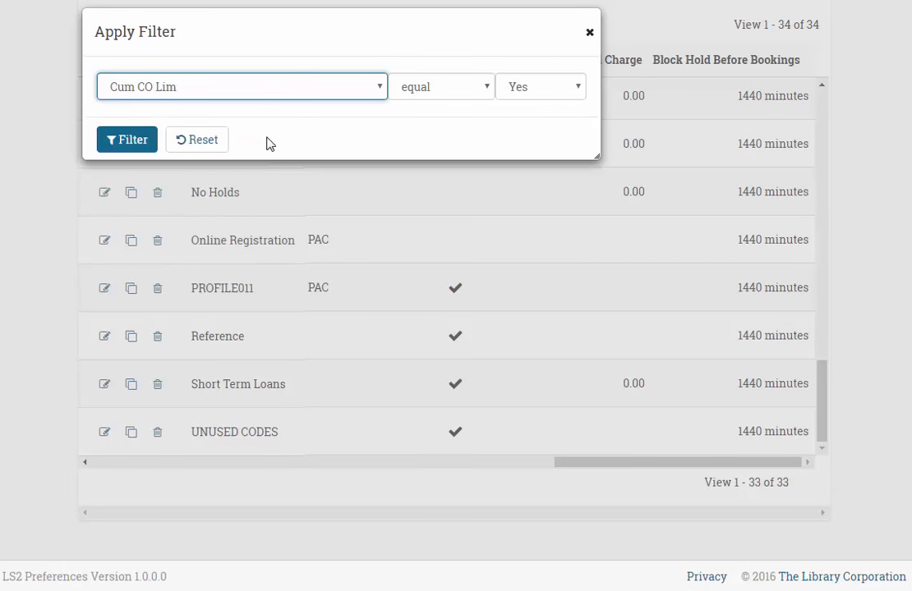
pyautogui.click(139, 148)
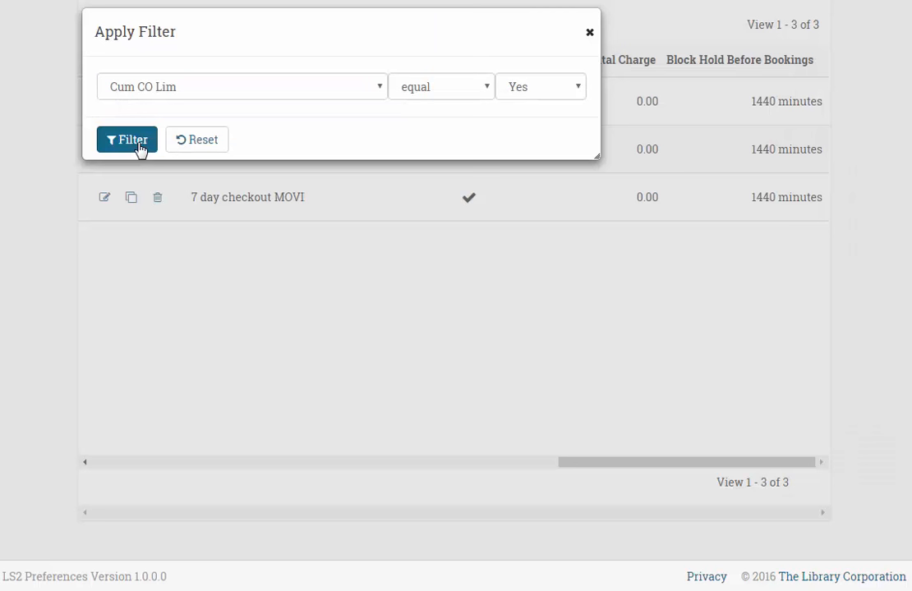
pyautogui.click(588, 34)
pyautogui.scroll(2, 316, 78)
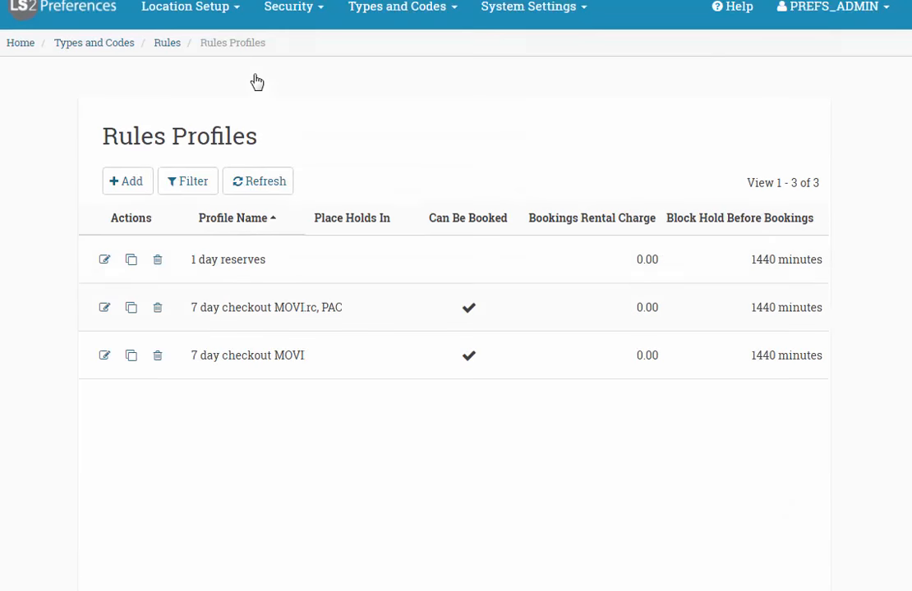
pyautogui.click(262, 182)
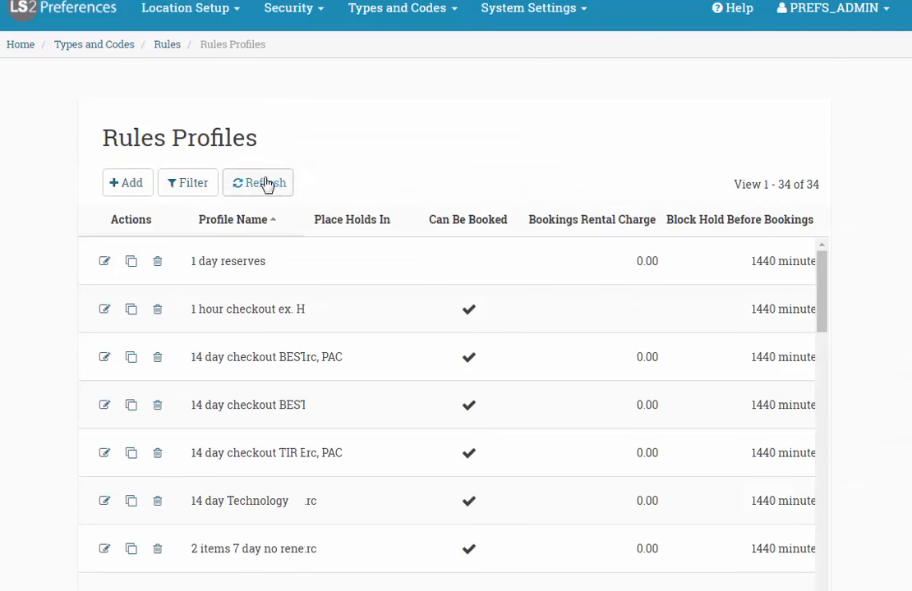